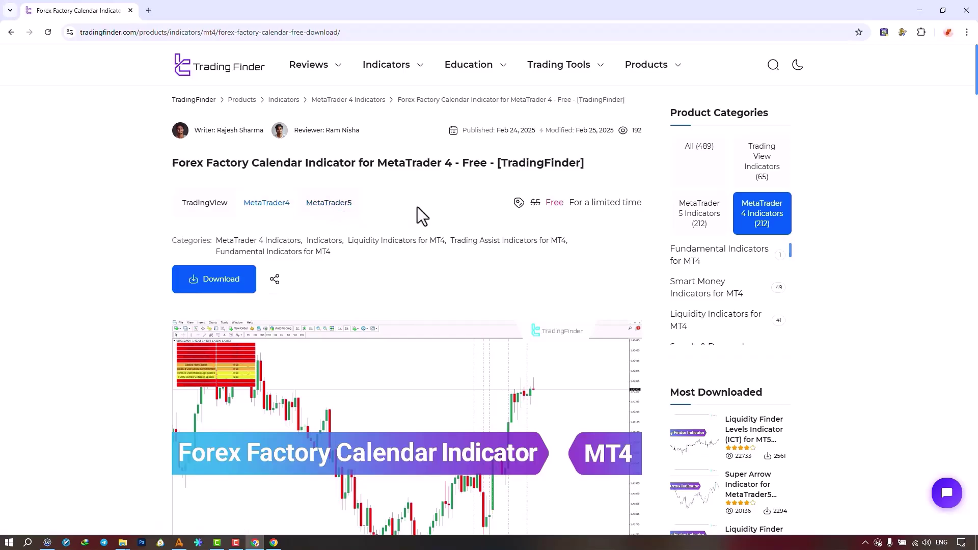
scroll(417, 207, "down", 1)
scroll(418, 207, "down", 2)
scroll(417, 207, "down", 1)
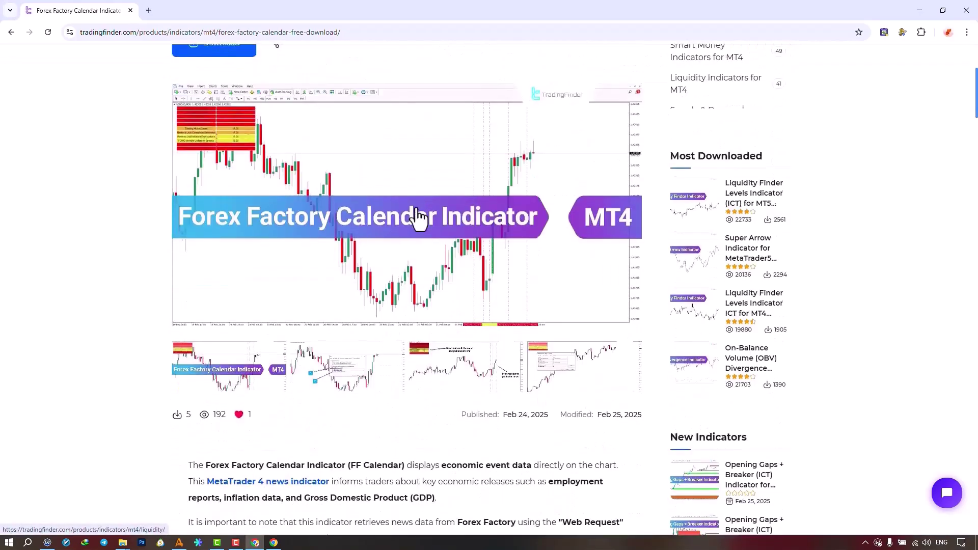
scroll(419, 218, "down", 1)
scroll(417, 208, "down", 2)
scroll(414, 210, "down", 1)
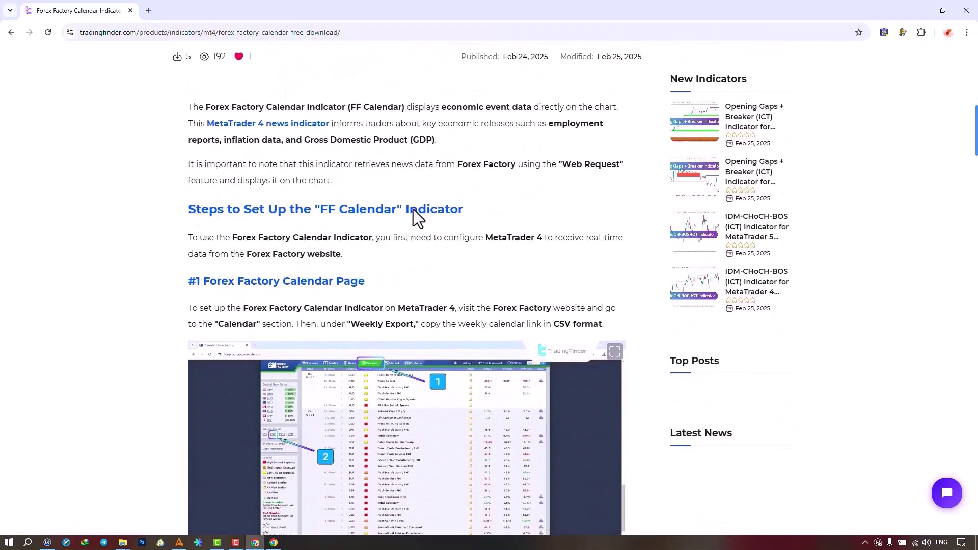
scroll(413, 210, "down", 1)
scroll(413, 209, "down", 1)
scroll(414, 210, "down", 1)
scroll(413, 210, "down", 1)
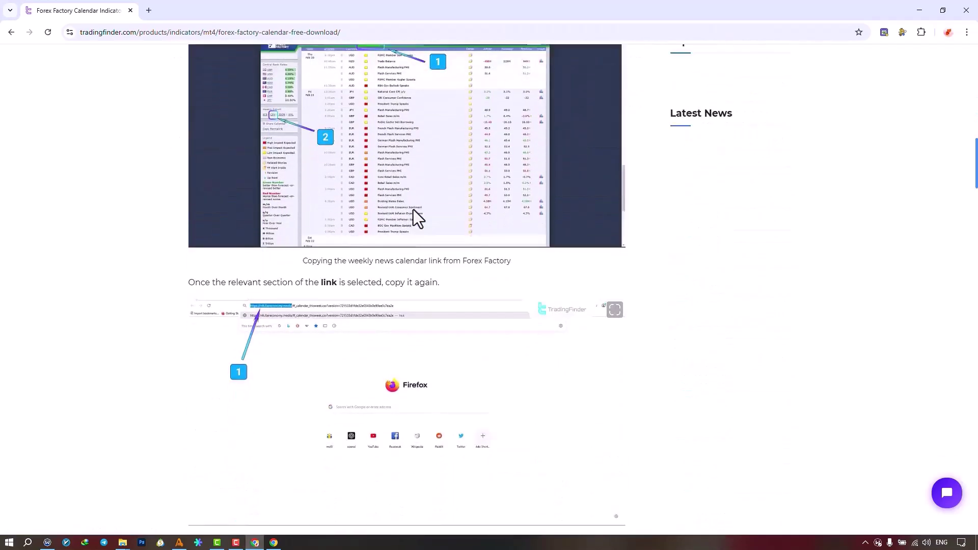
scroll(414, 209, "down", 1)
scroll(414, 210, "down", 3)
scroll(413, 210, "down", 1)
scroll(413, 209, "down", 2)
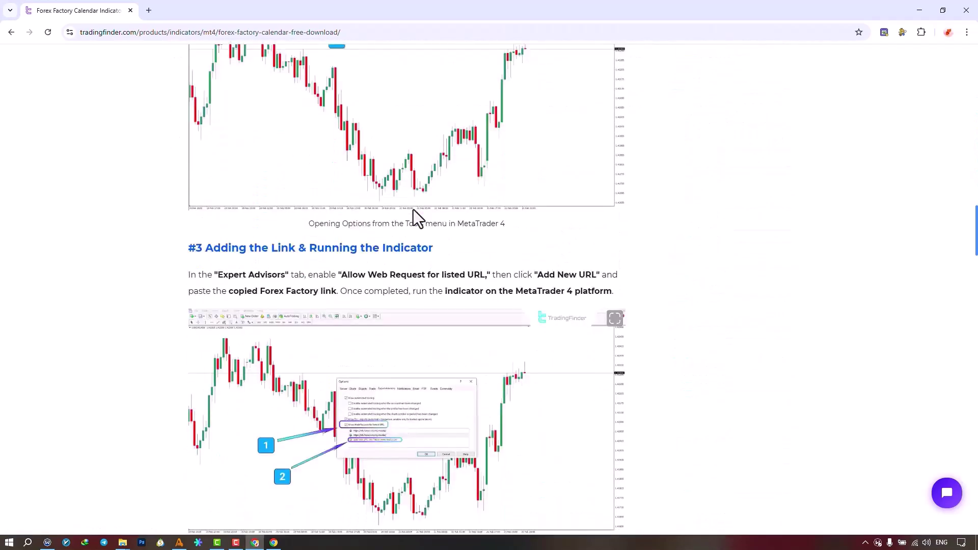
scroll(414, 210, "up", 2)
scroll(414, 210, "up", 2)
scroll(413, 210, "up", 4)
scroll(413, 210, "up", 3)
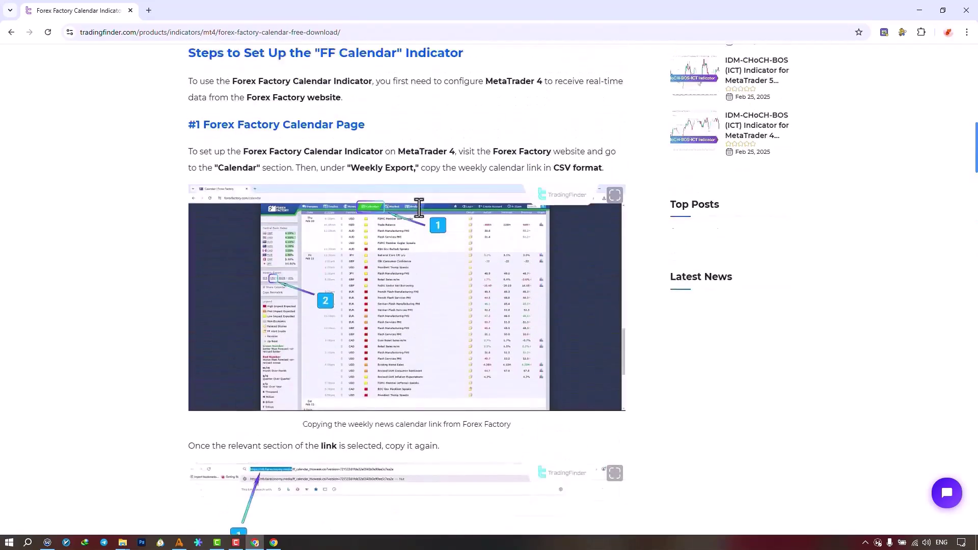
scroll(413, 209, "up", 3)
scroll(421, 217, "up", 2)
scroll(421, 217, "up", 2)
scroll(421, 217, "up", 1)
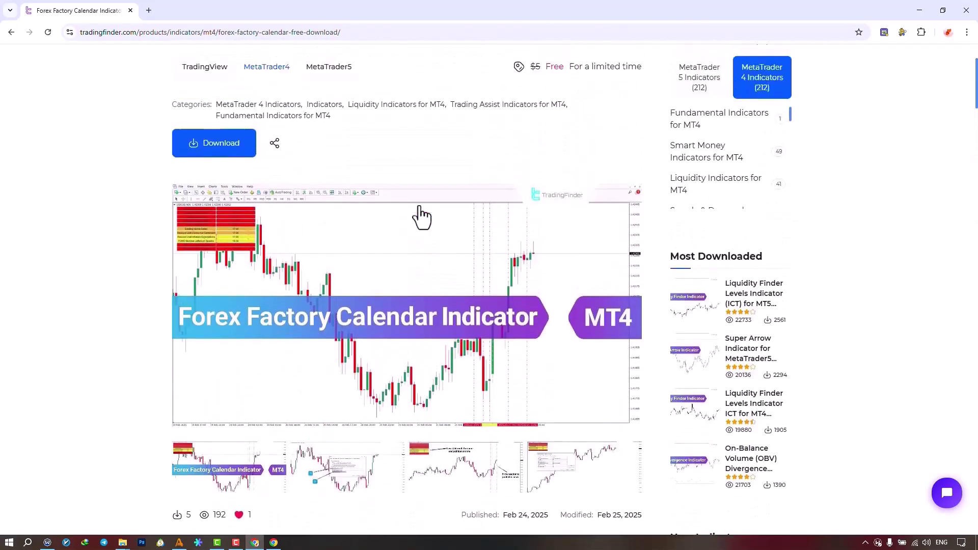
scroll(422, 217, "up", 2)
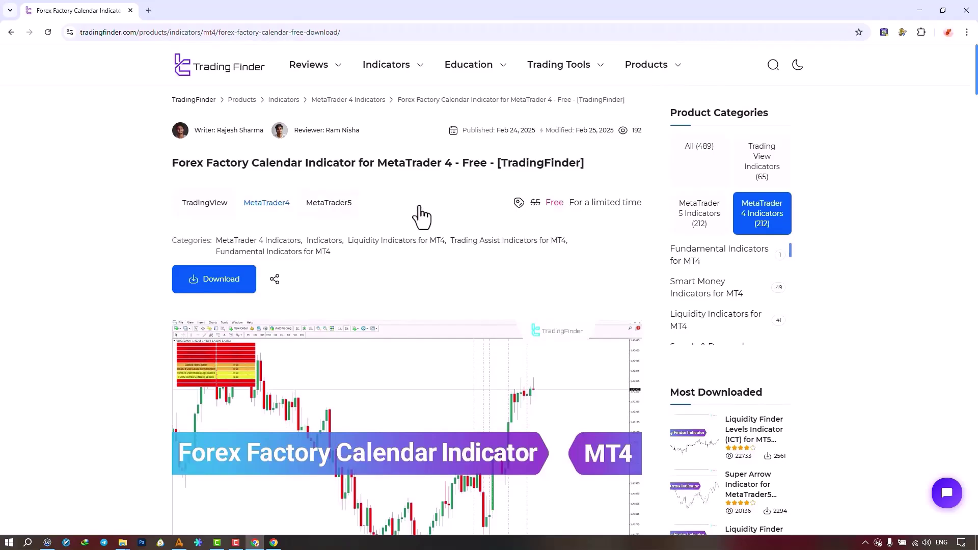
- Attach the FF Calendar MT4 By TFlab indicator to the GBPUSD chart, checking the Common tab
key("alt+Tab")
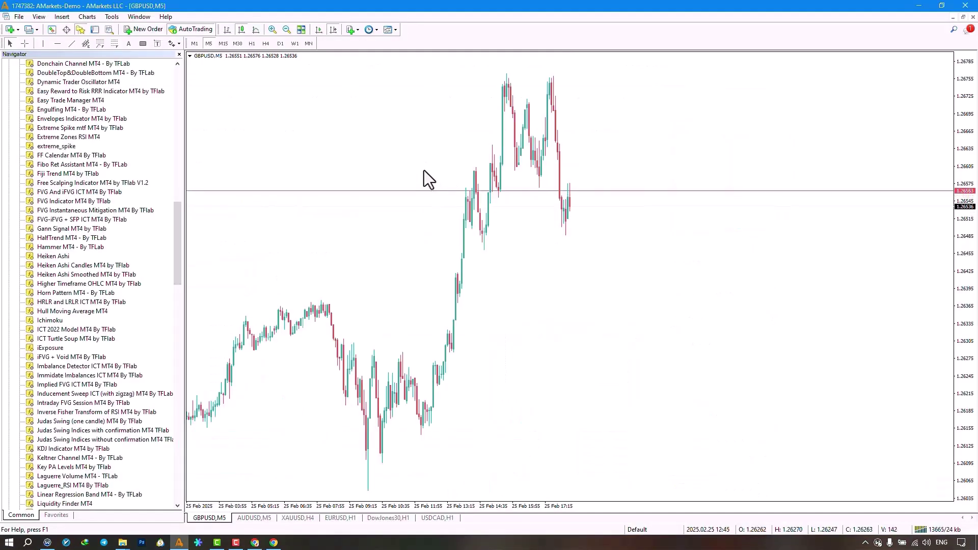
left_click_drag(114, 154, 334, 197)
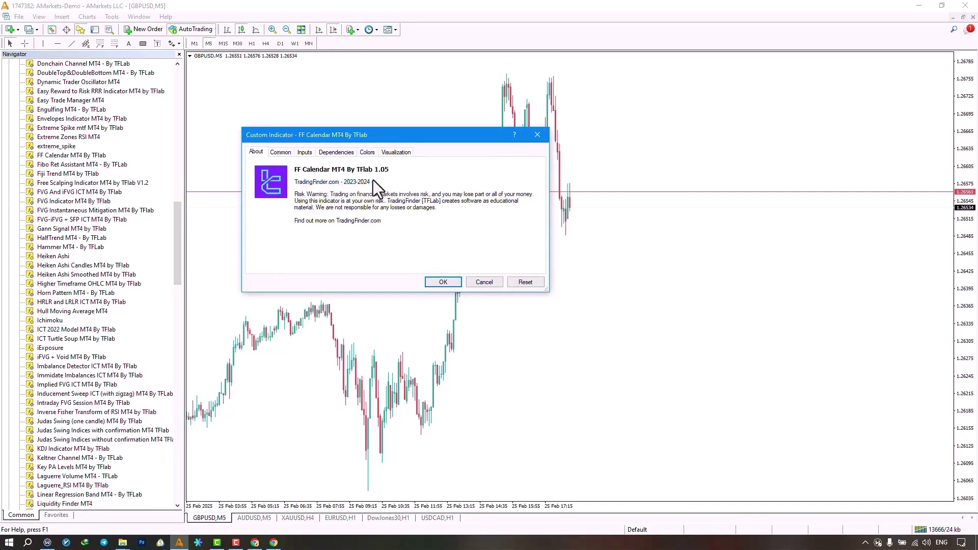
left_click(281, 152)
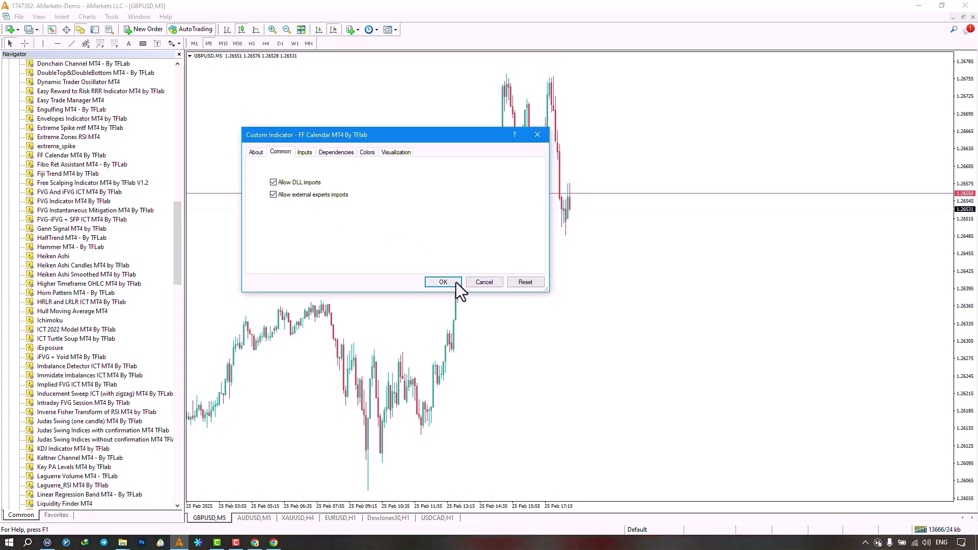
left_click(443, 282)
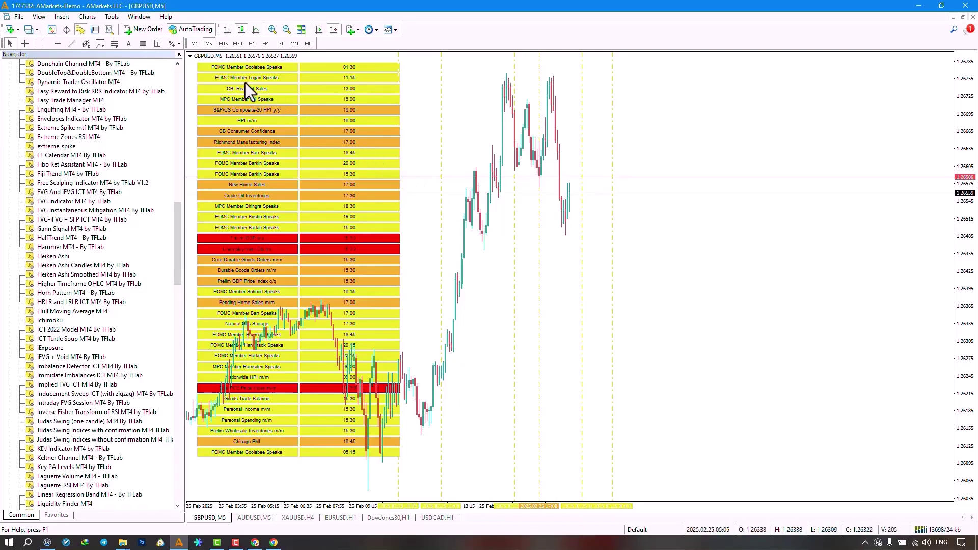
- Confirm Allow WebRequest for listed URL in Expert Advisors options, then bring up the Forex Factory calendar
left_click(112, 16)
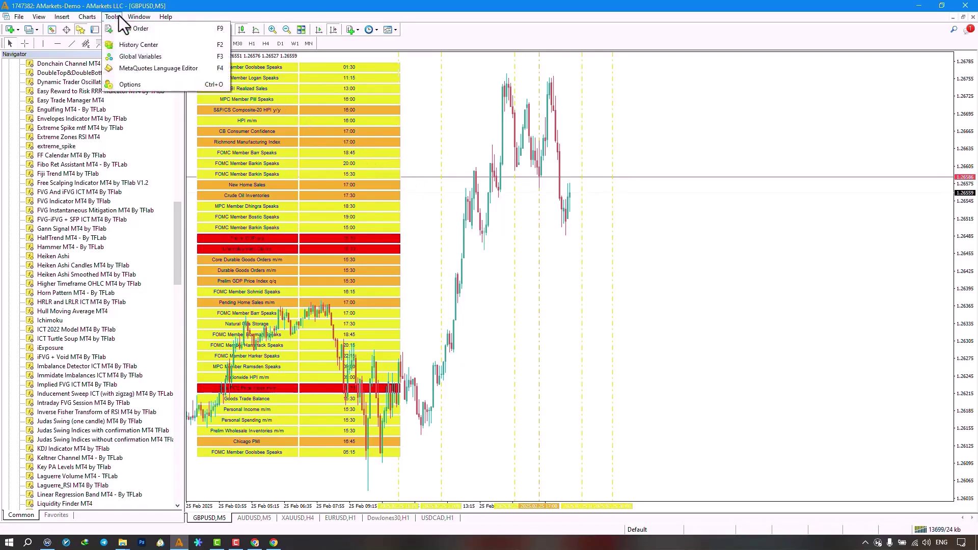
left_click(123, 84)
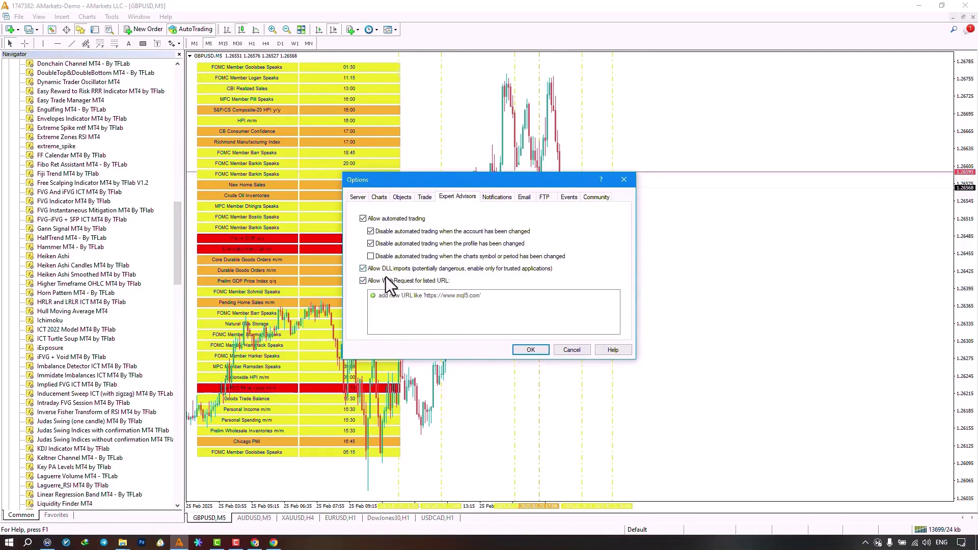
left_click(517, 350)
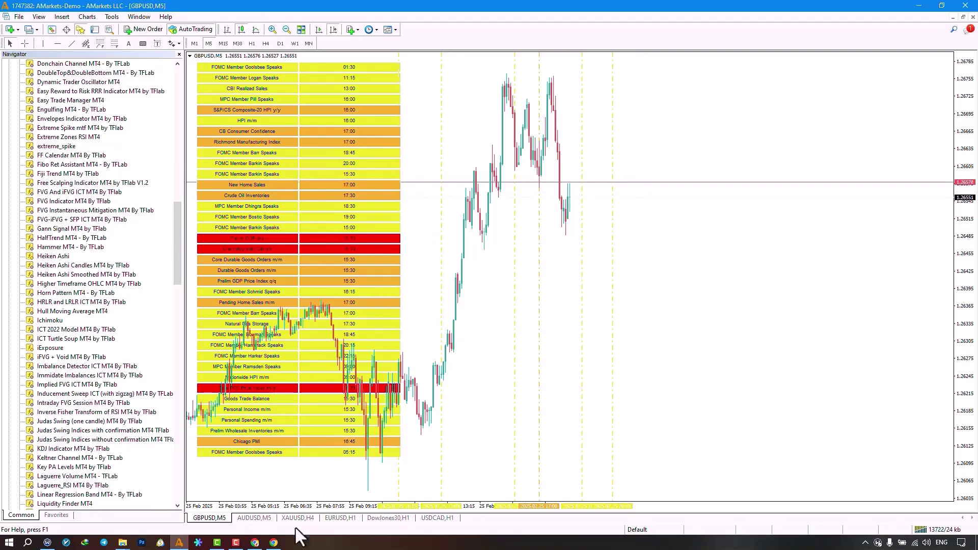
left_click(274, 542)
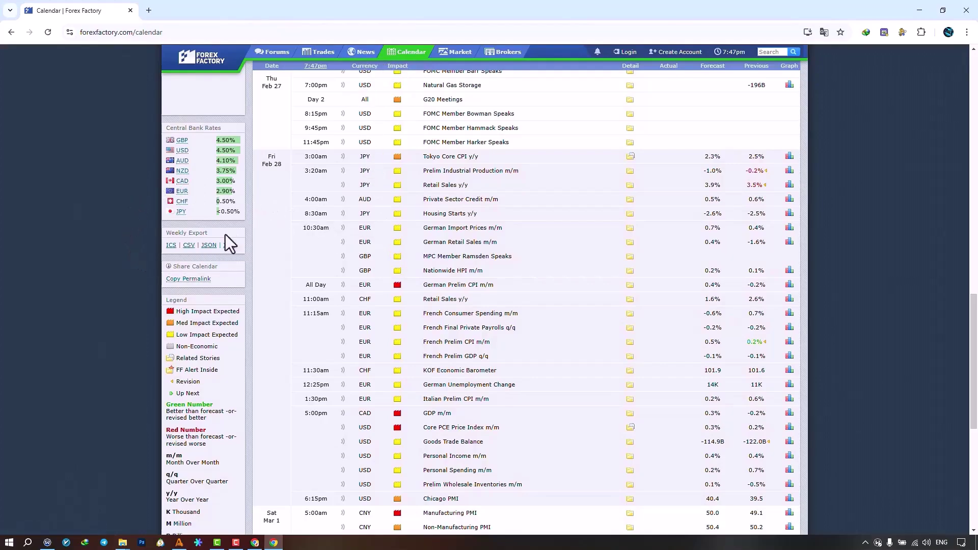
mouse_move(228, 245)
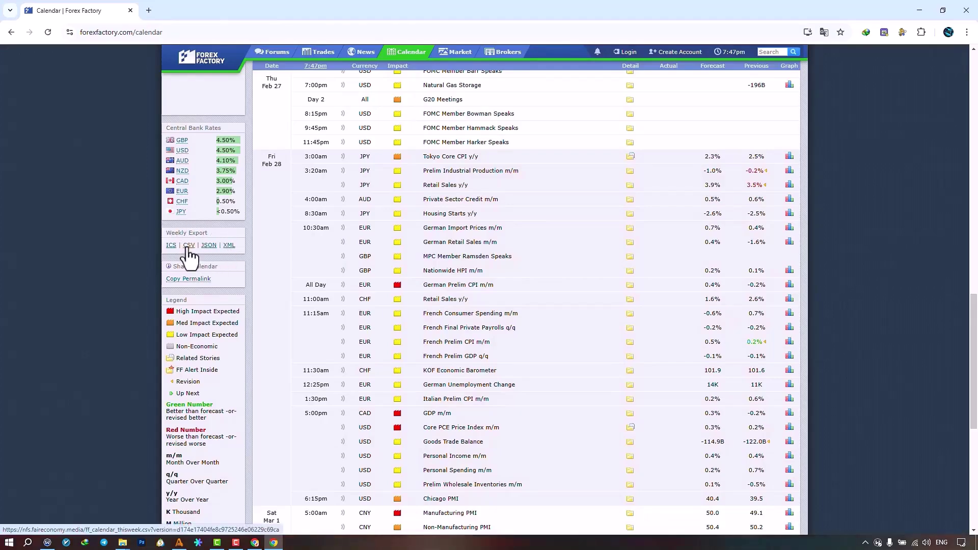
right_click(190, 255)
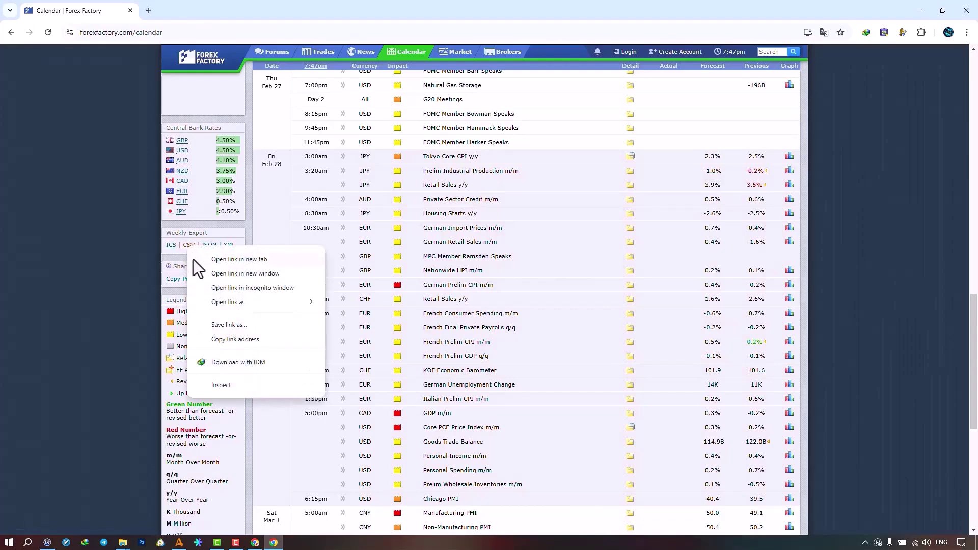
left_click(235, 341)
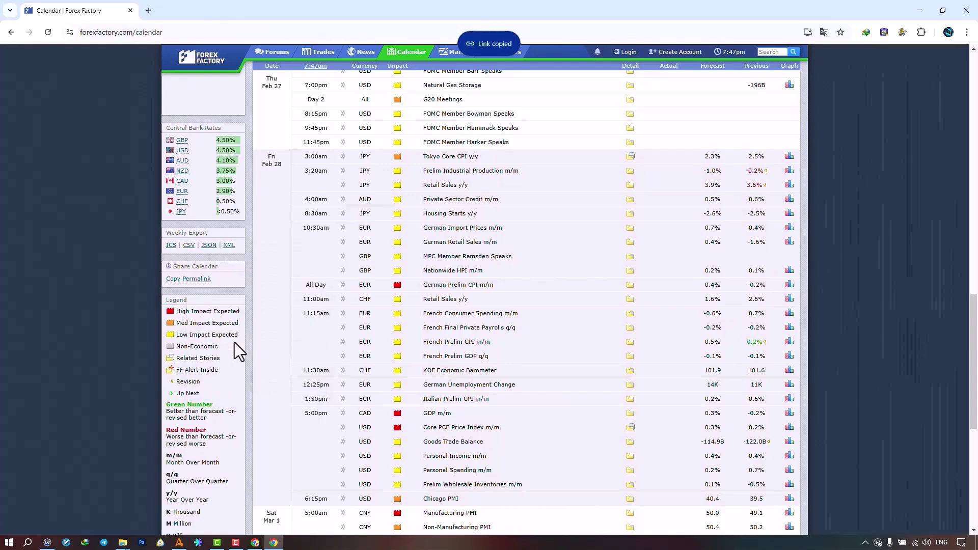
left_click(151, 36)
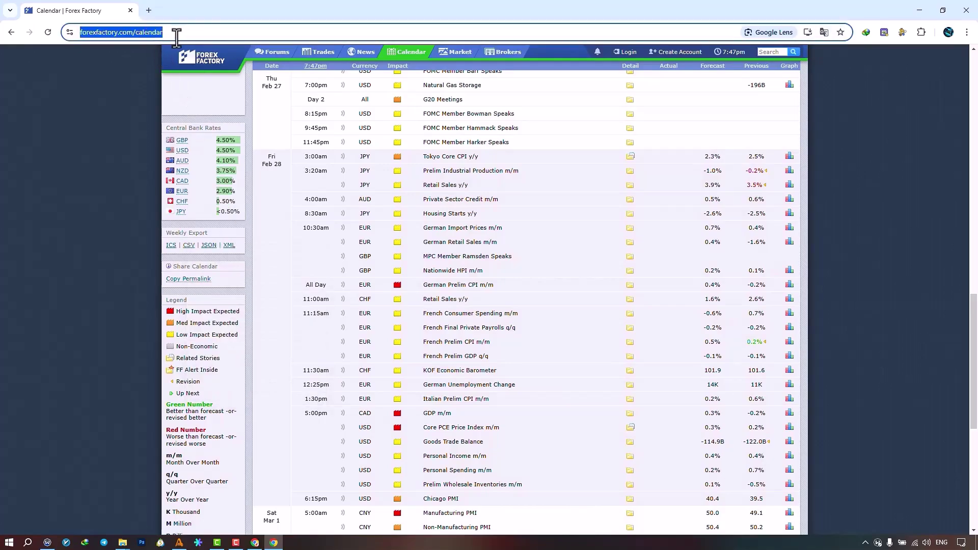
key("ctrl+v")
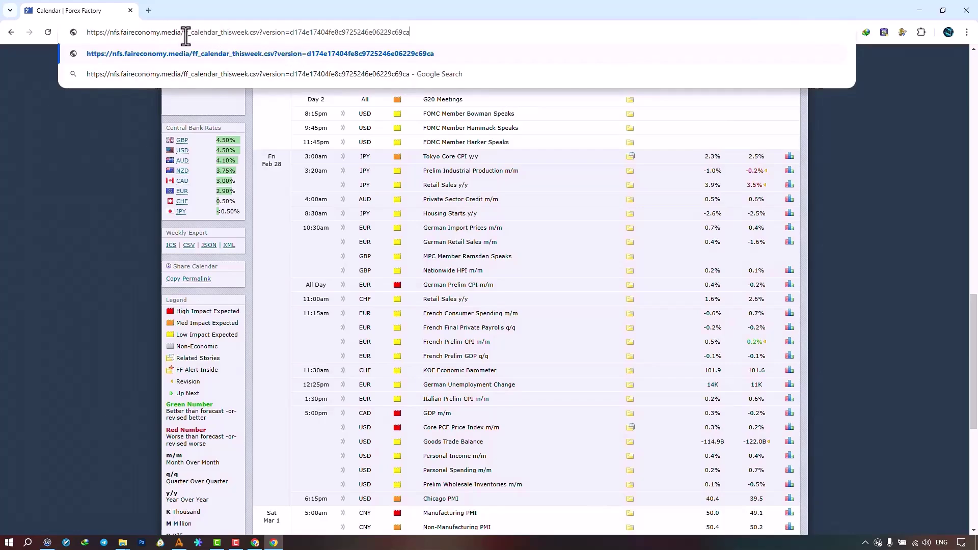
left_click_drag(181, 34, 85, 36)
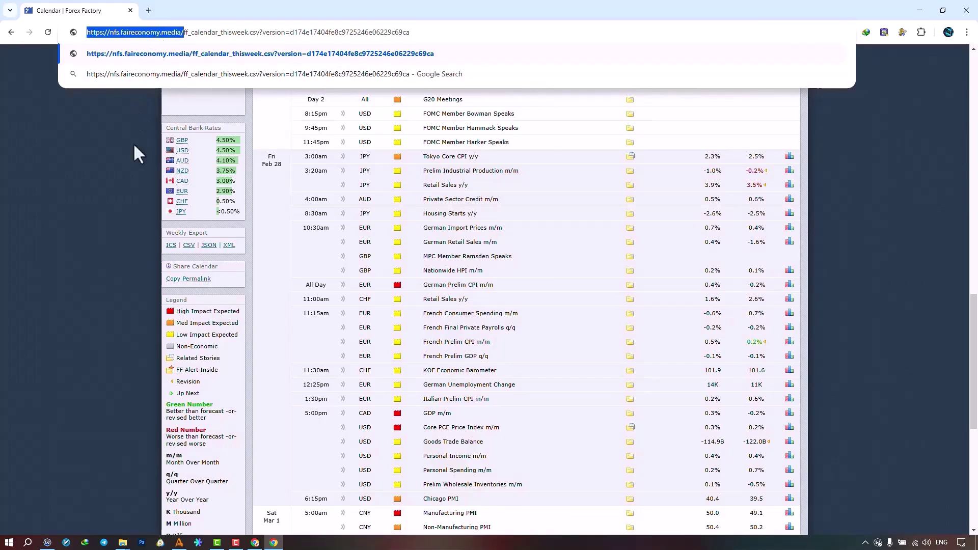
left_click(179, 542)
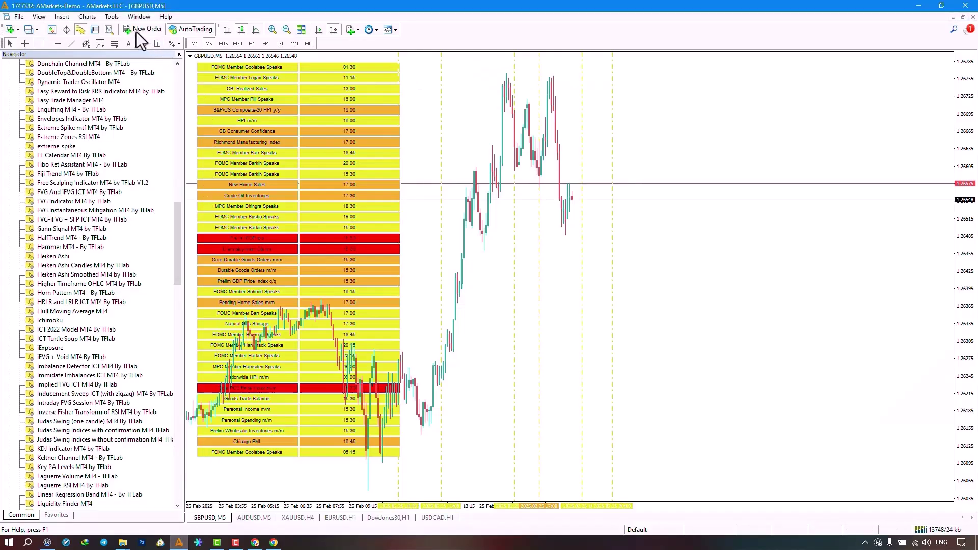
left_click(114, 19)
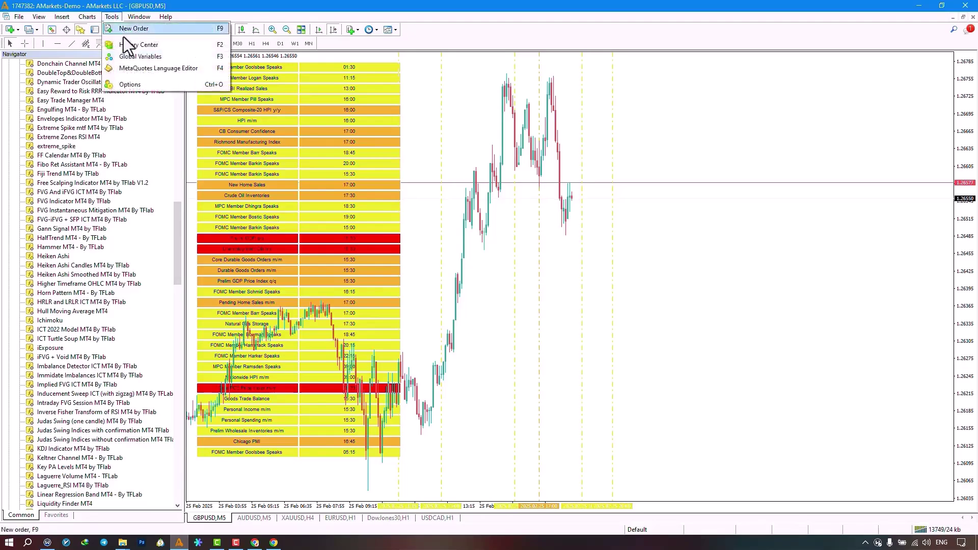
left_click(141, 85)
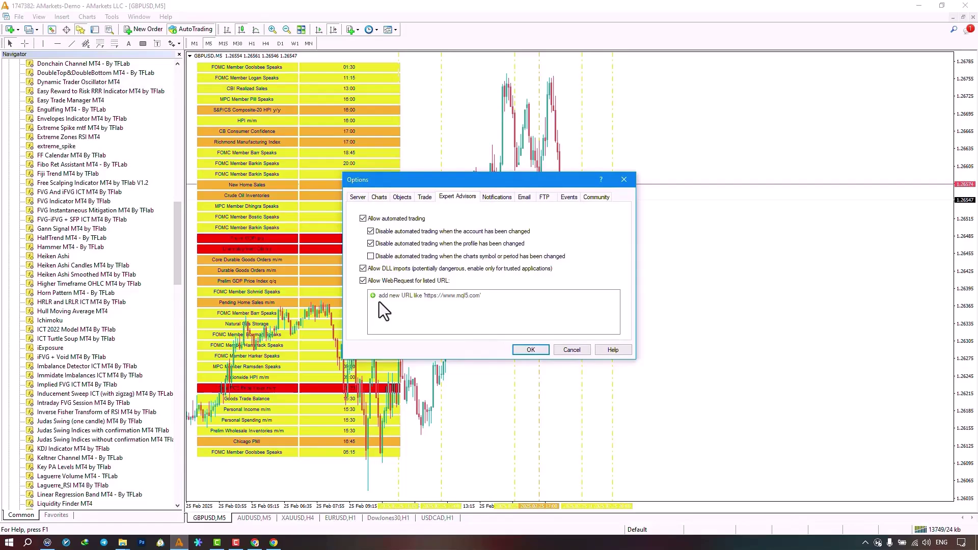
left_click(393, 298)
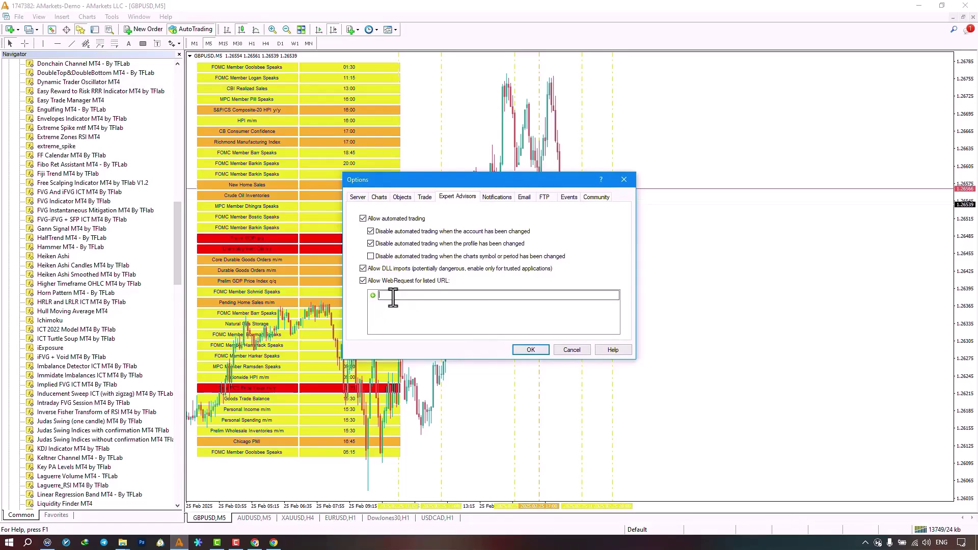
key("ctrl+v")
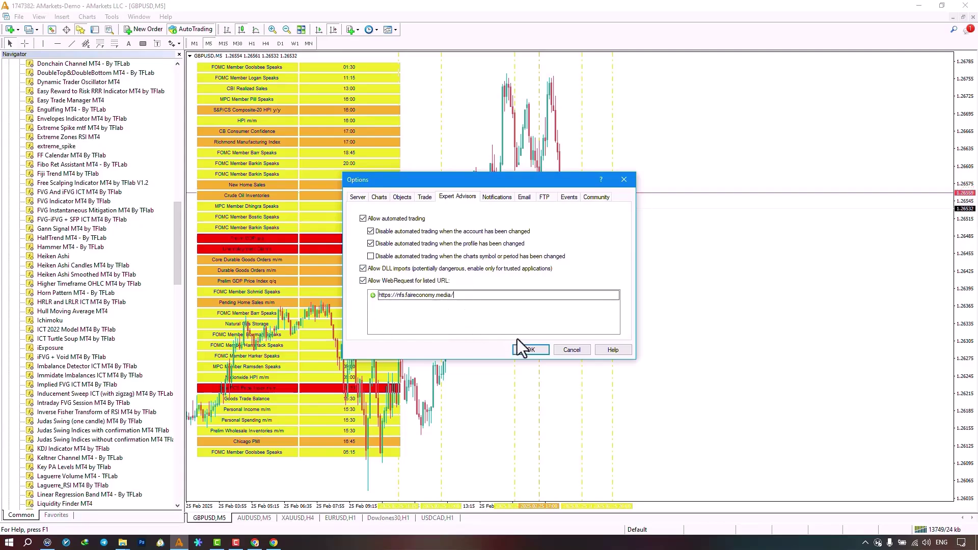
left_click(531, 349)
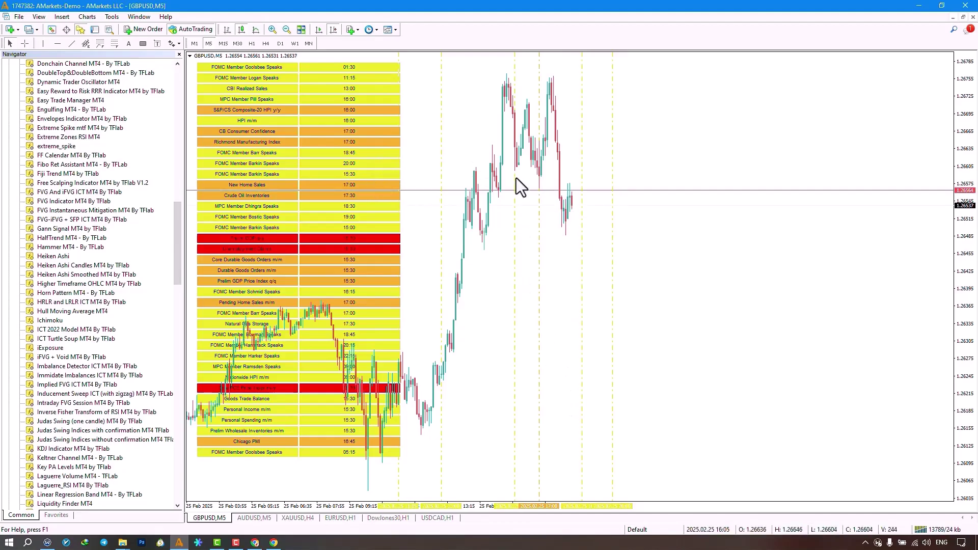
middle_click(535, 203)
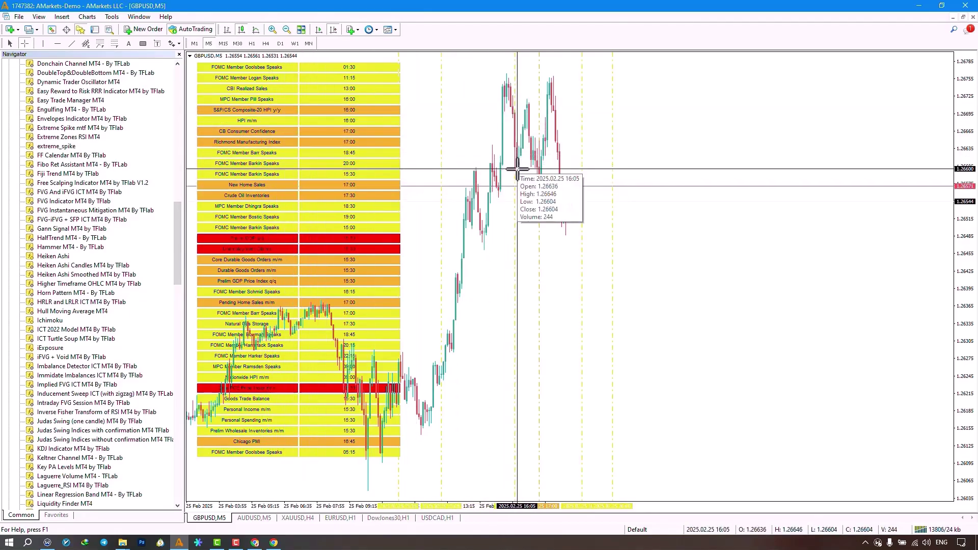
left_click(529, 110)
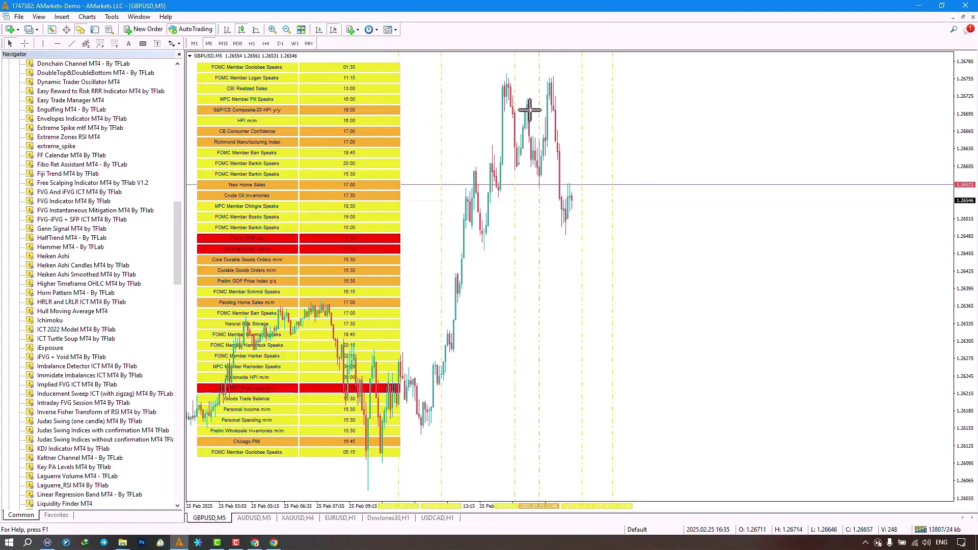
- Open the FF Calendar inputs from the chart's Indicators List and review its alert settings
right_click(534, 200)
left_click(561, 258)
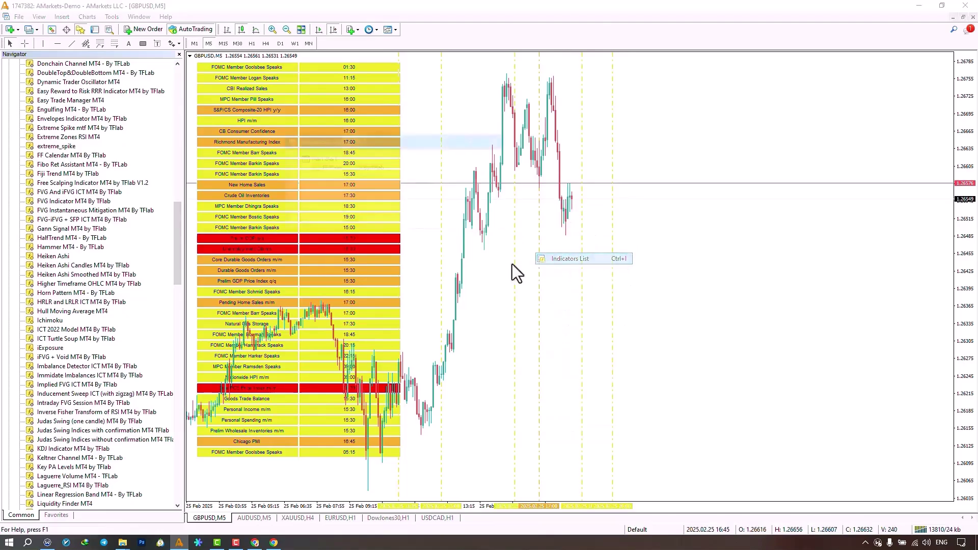
double_click(372, 172)
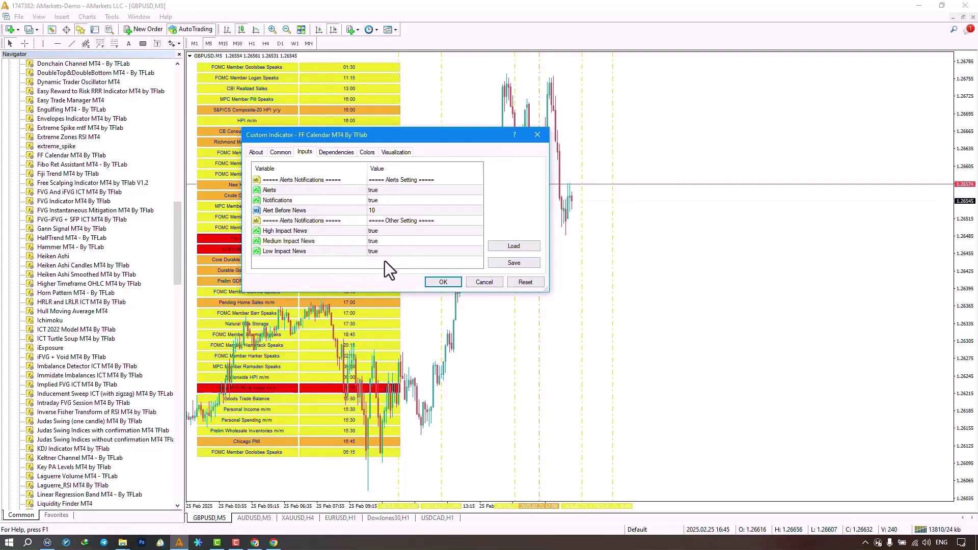
left_click(395, 192)
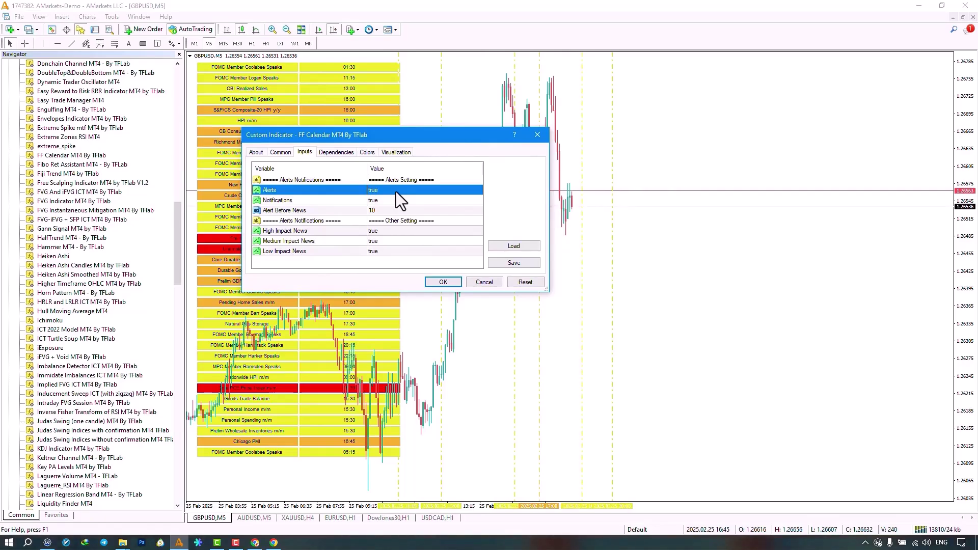
left_click(398, 198)
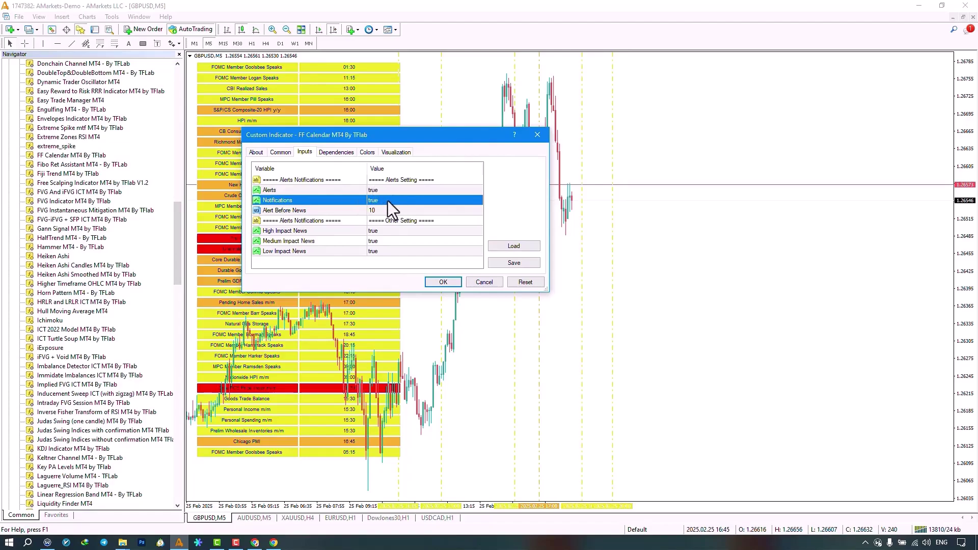
left_click(395, 219)
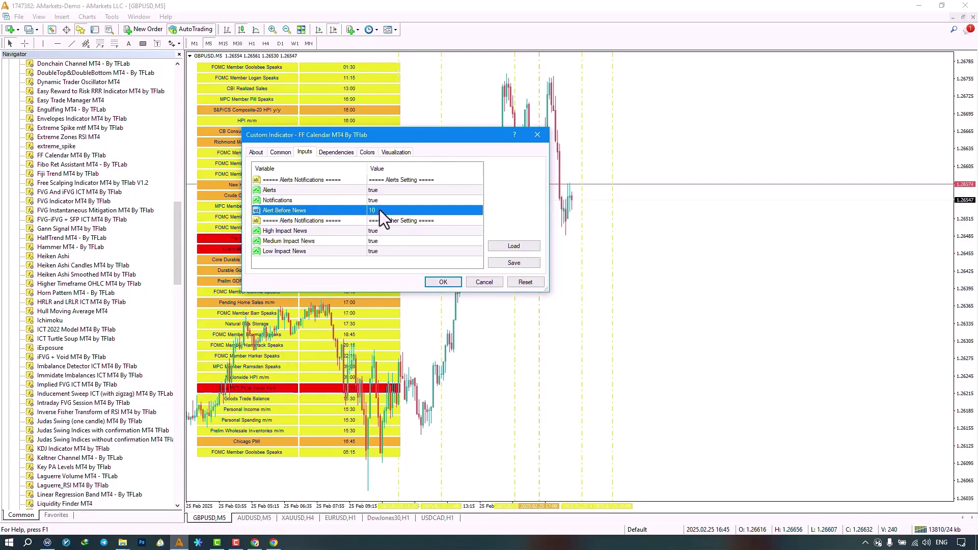
left_click(389, 188)
left_click(379, 212)
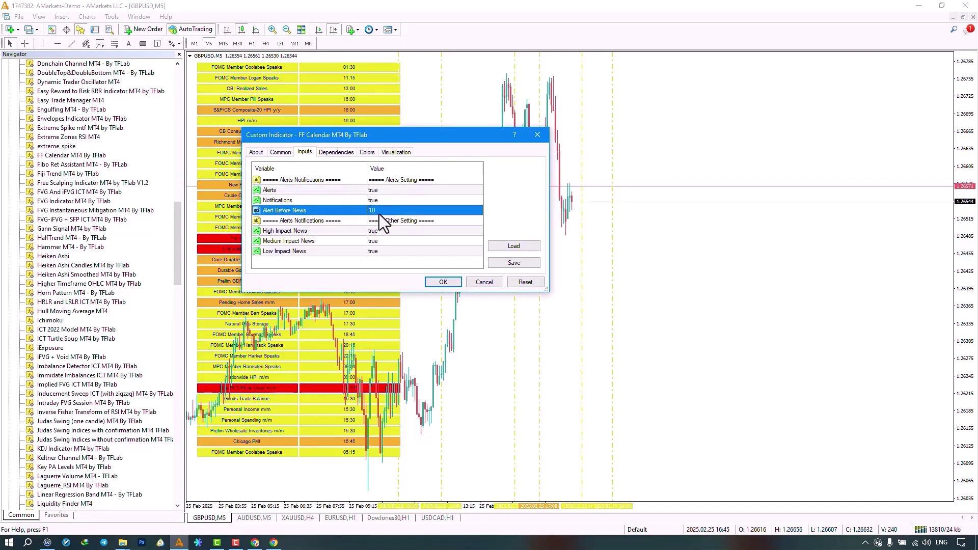
- Set Low Impact News and Medium Impact News to false, leaving High Impact News, and apply
left_click(383, 231)
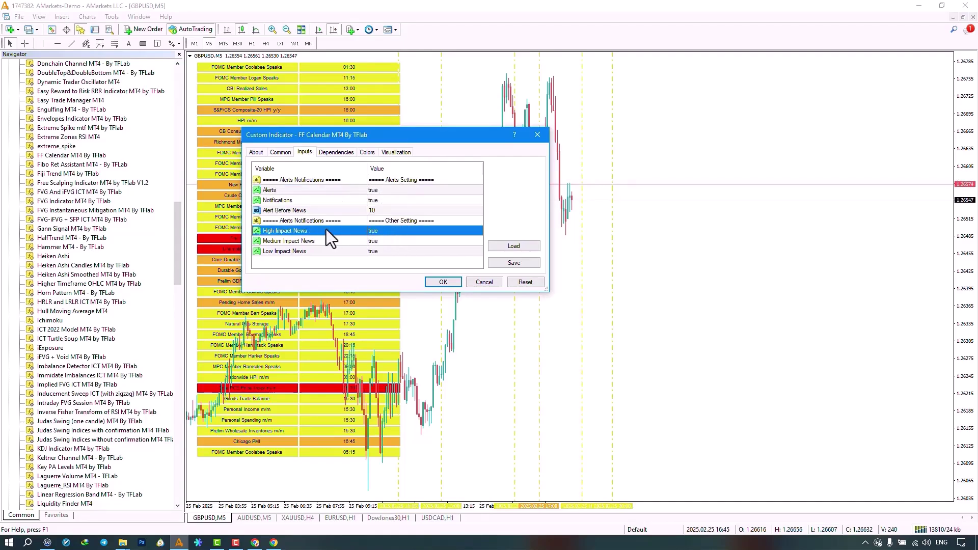
left_click(389, 240)
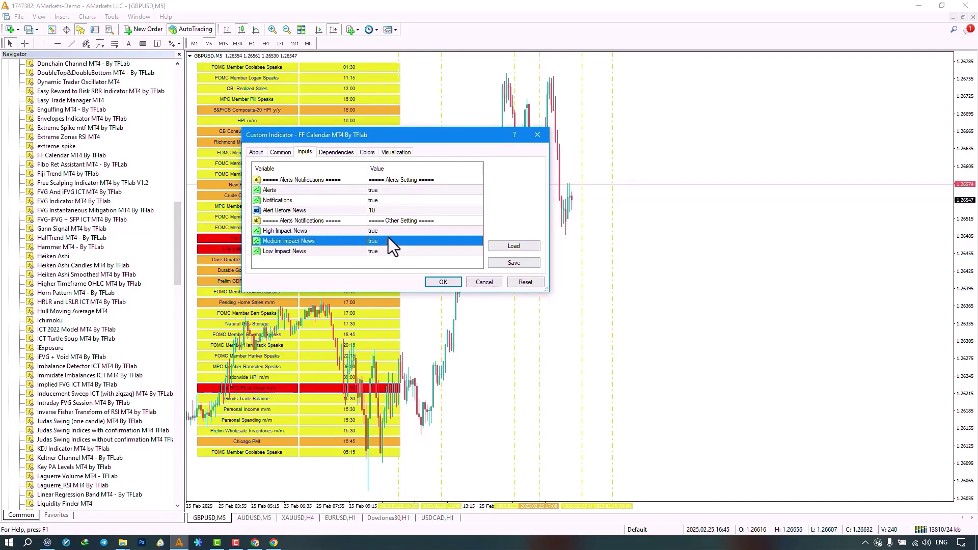
left_click(385, 231)
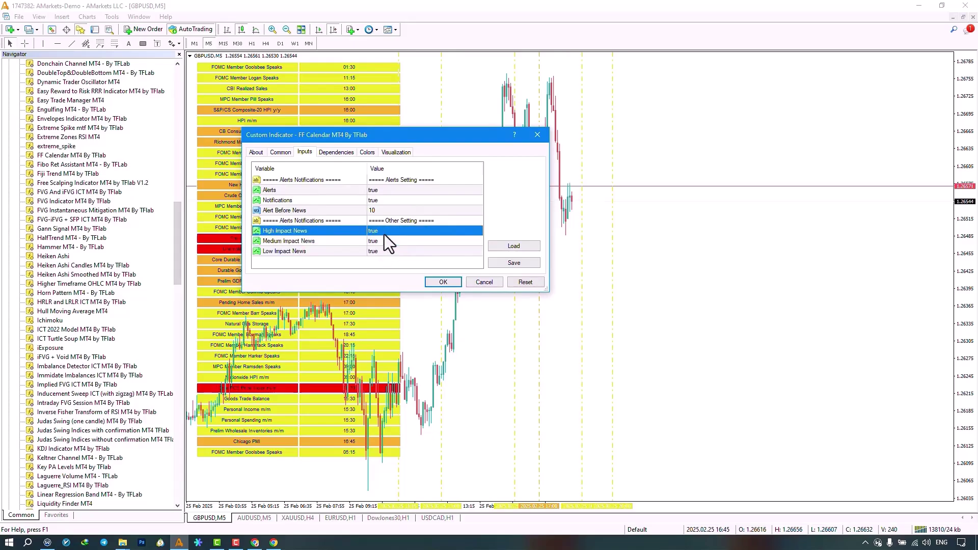
left_click(387, 251)
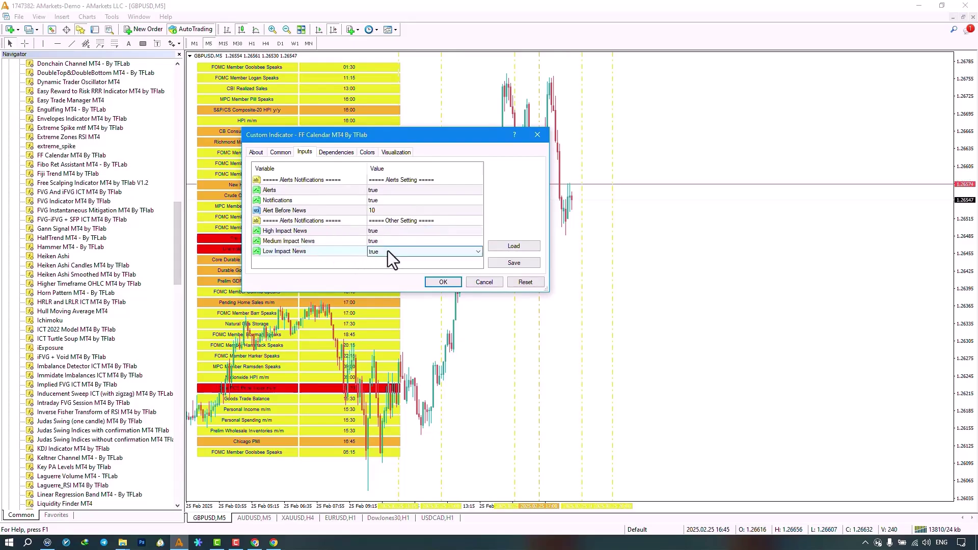
left_click(379, 259)
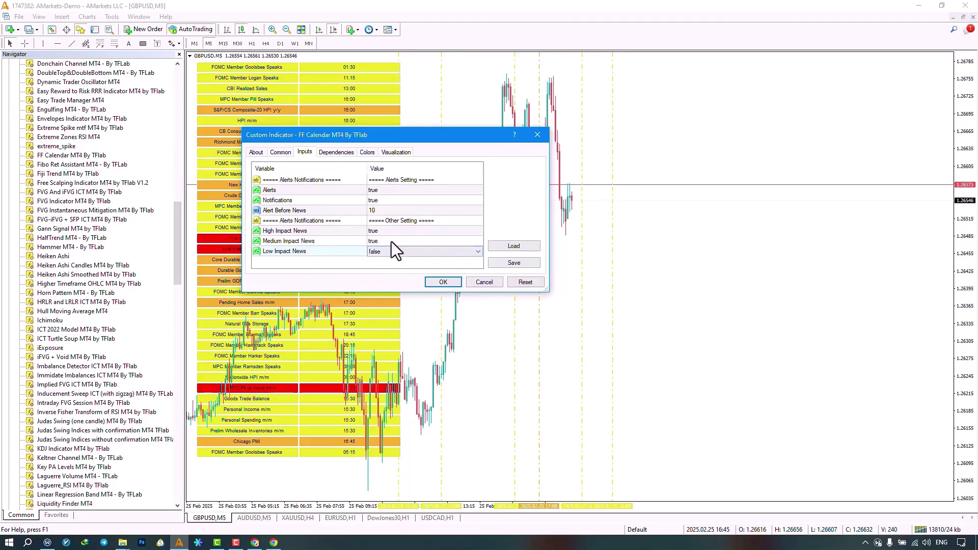
left_click(392, 241)
left_click(393, 249)
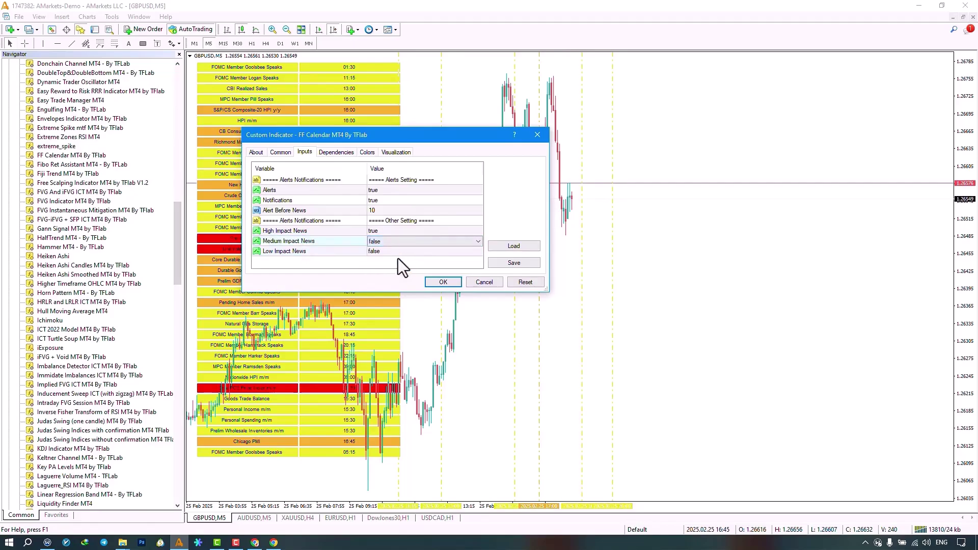
left_click(440, 283)
left_click(497, 142)
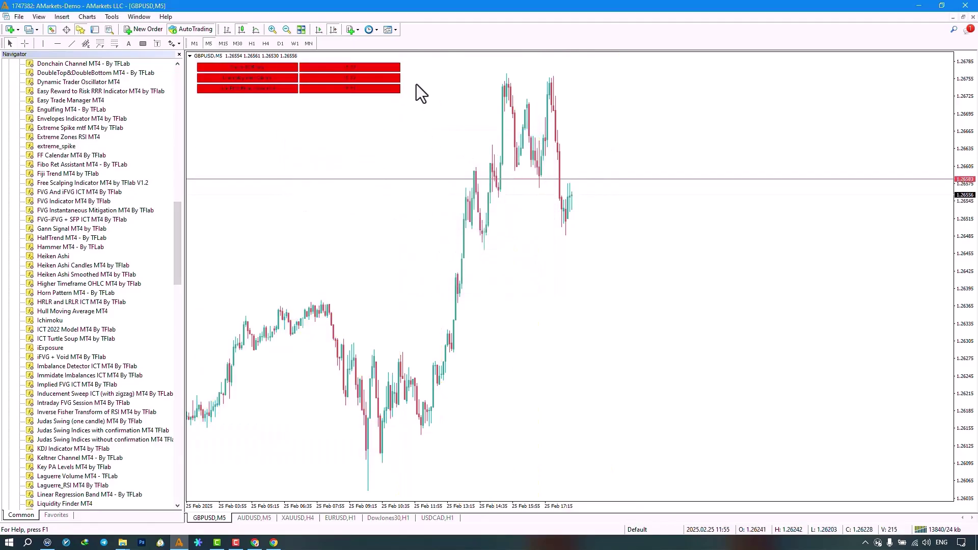